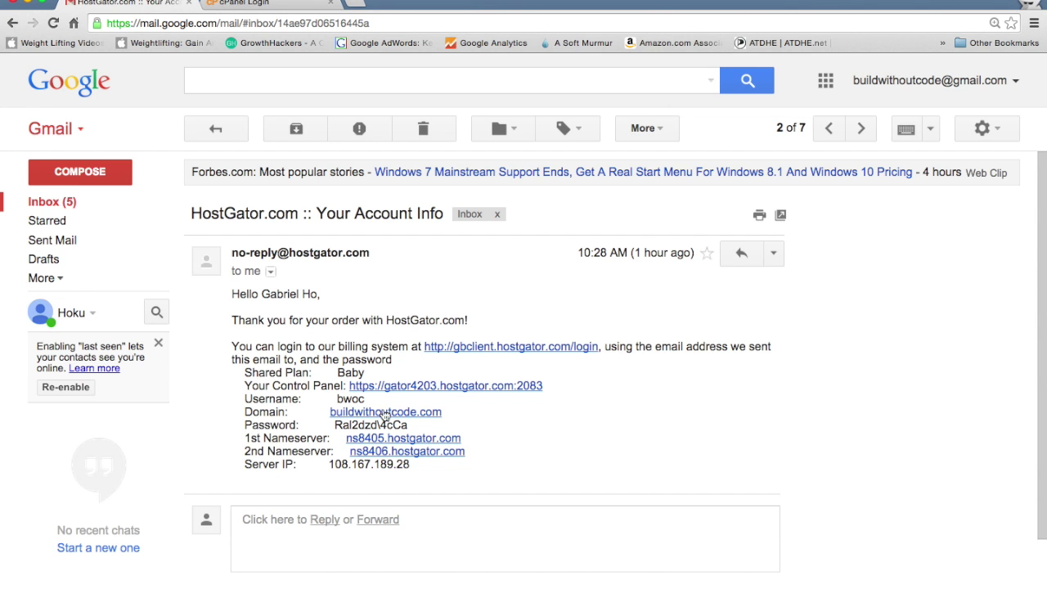
# Copy the account username from the HostGator email into the cPanel login form.
pyautogui.moveTo(276, 398); pyautogui.dragTo(366, 398)
pyautogui.hotkey('ctrl', 'c')
pyautogui.hotkey('ctrl', 'Tab')
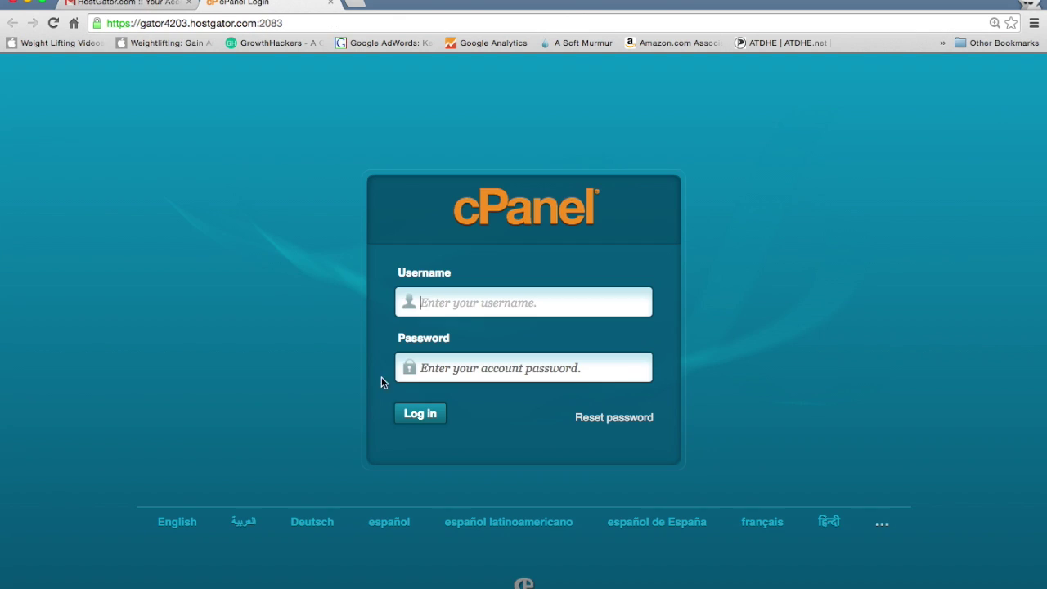
pyautogui.hotkey('ctrl', 'v')
pyautogui.hotkey('ctrl', 'shift', 'Tab')
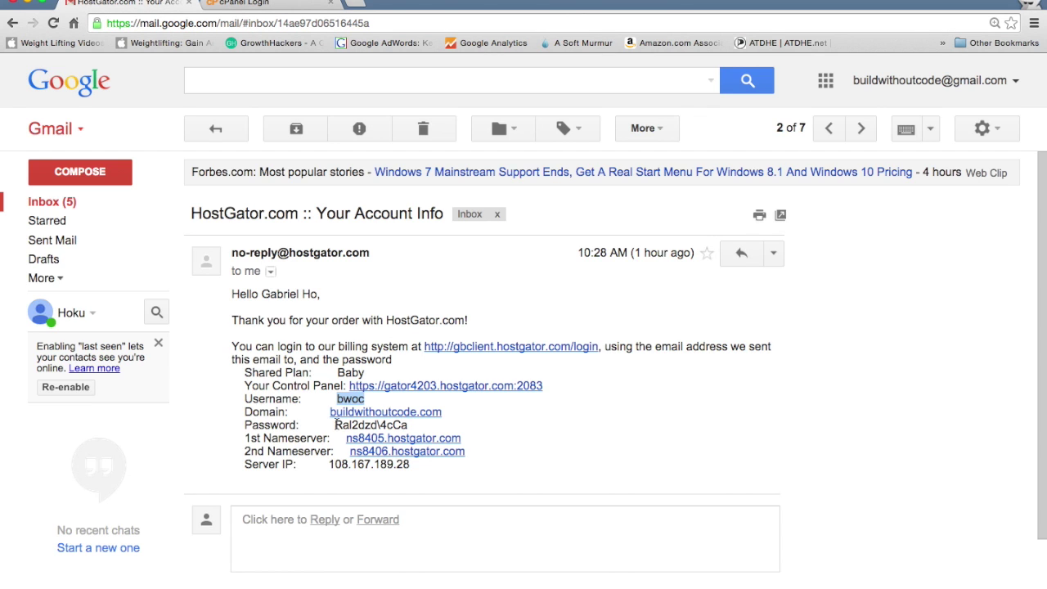
# Copy the account password from the email into the password field and log in to cPanel.
pyautogui.moveTo(336, 425); pyautogui.dragTo(408, 425)
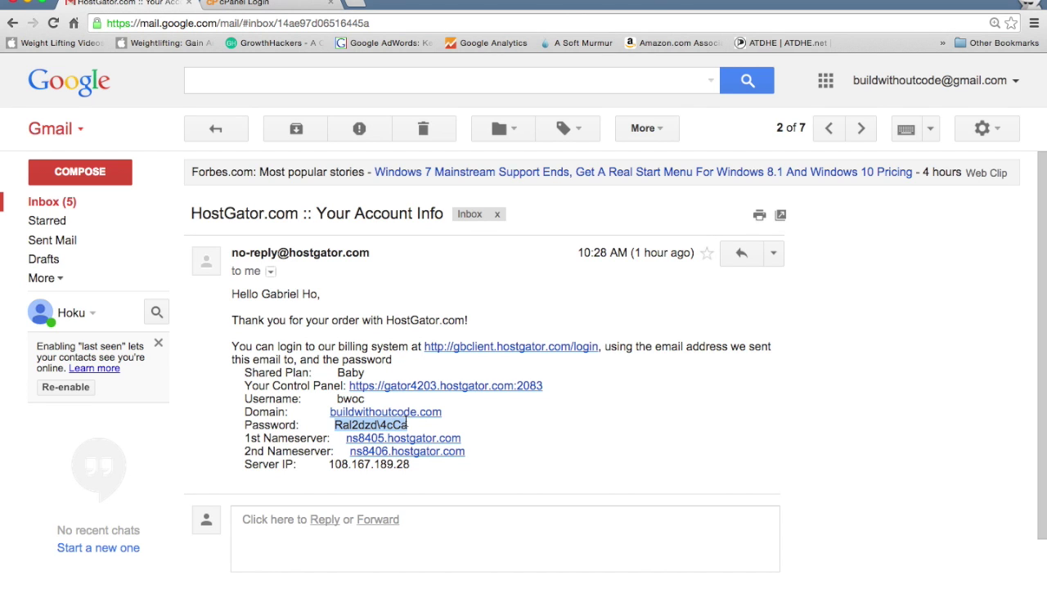
pyautogui.hotkey('ctrl', 'c')
pyautogui.hotkey('ctrl', 'Tab')
pyautogui.click(475, 367)
pyautogui.hotkey('ctrl', 'v')
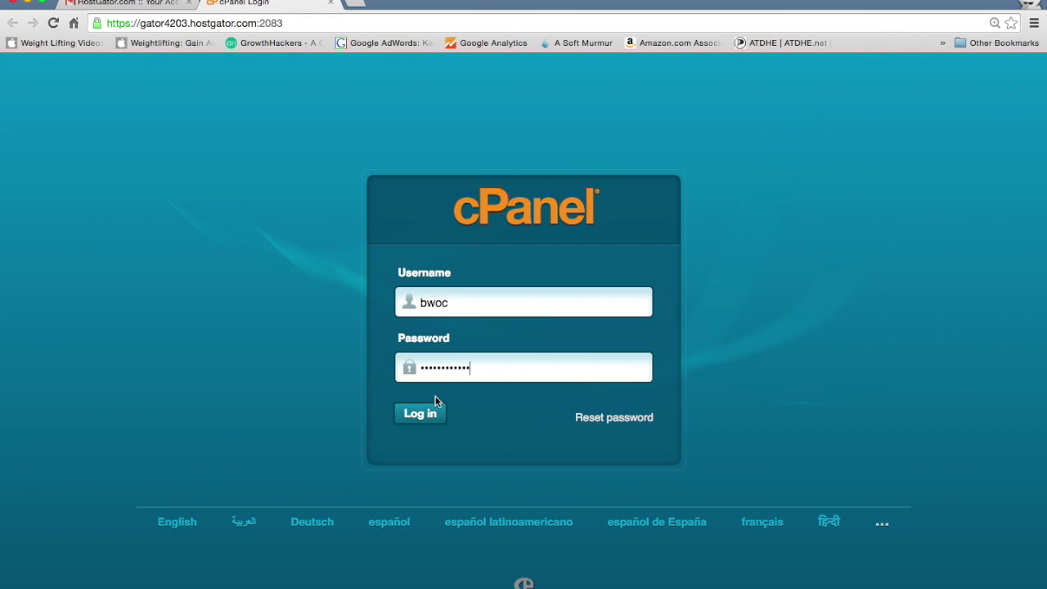
pyautogui.click(424, 414)
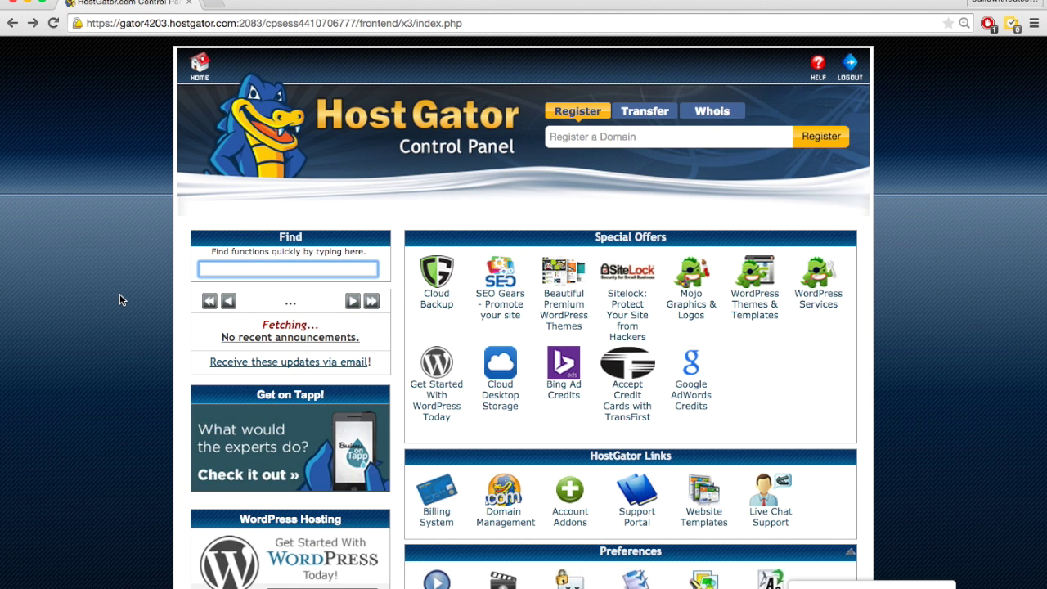
# Scroll down to Software/Services and launch QuickInstall.
pyautogui.scroll(-3, 120, 299)
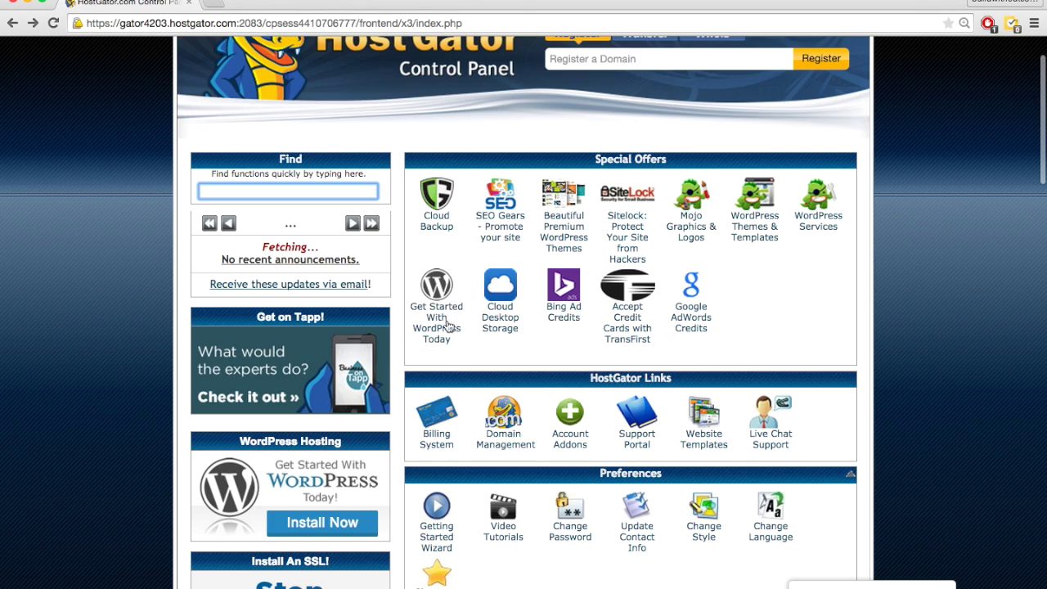
pyautogui.scroll(-10, 90, 397)
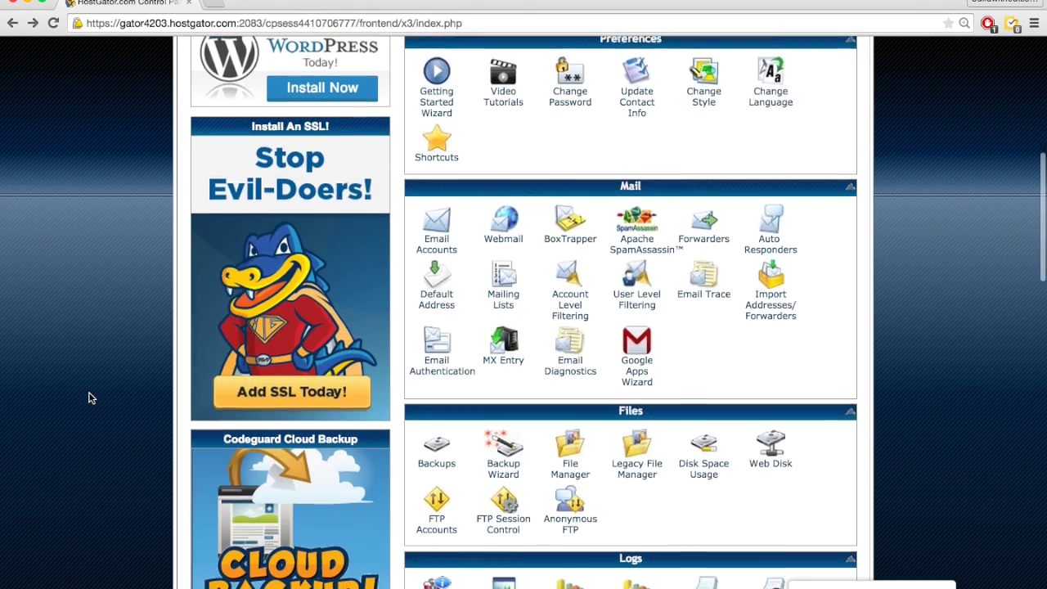
pyautogui.scroll(-10, 90, 397)
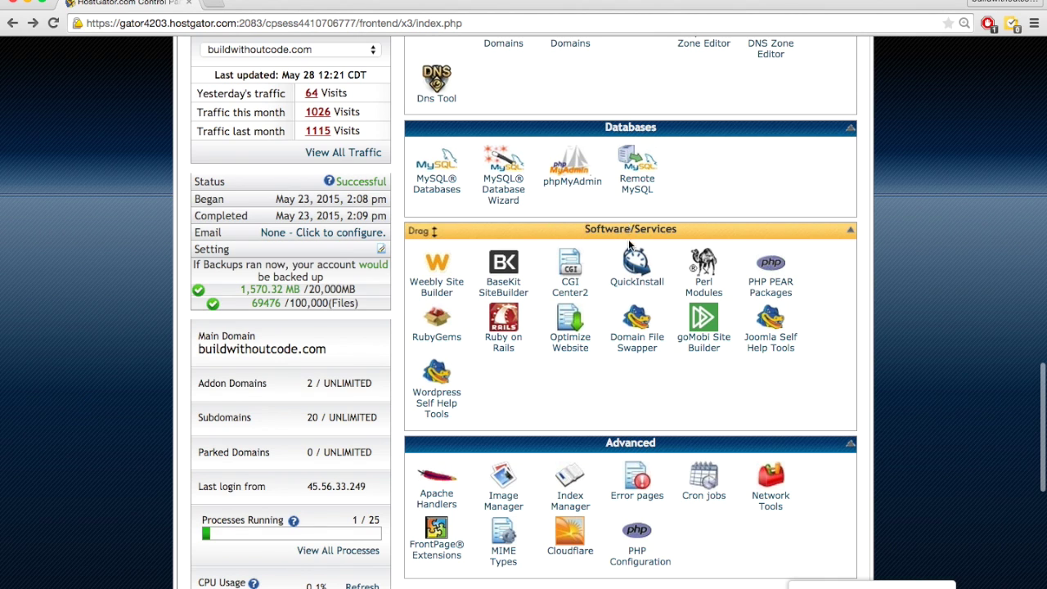
pyautogui.click(644, 286)
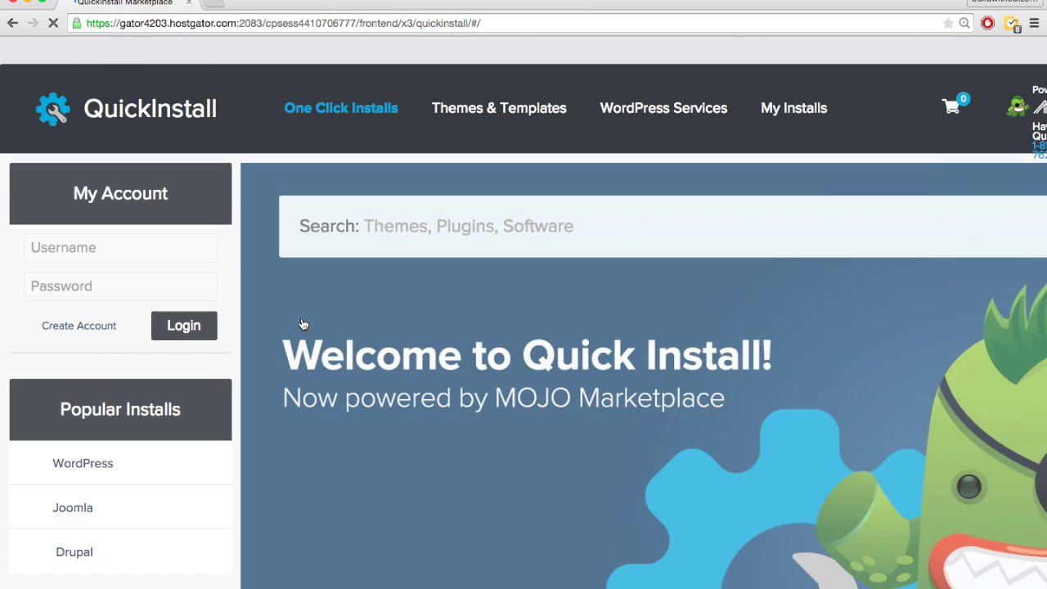
# Open the WordPress installer page and pick the free Install WordPress option.
pyautogui.scroll(-5, 366, 358)
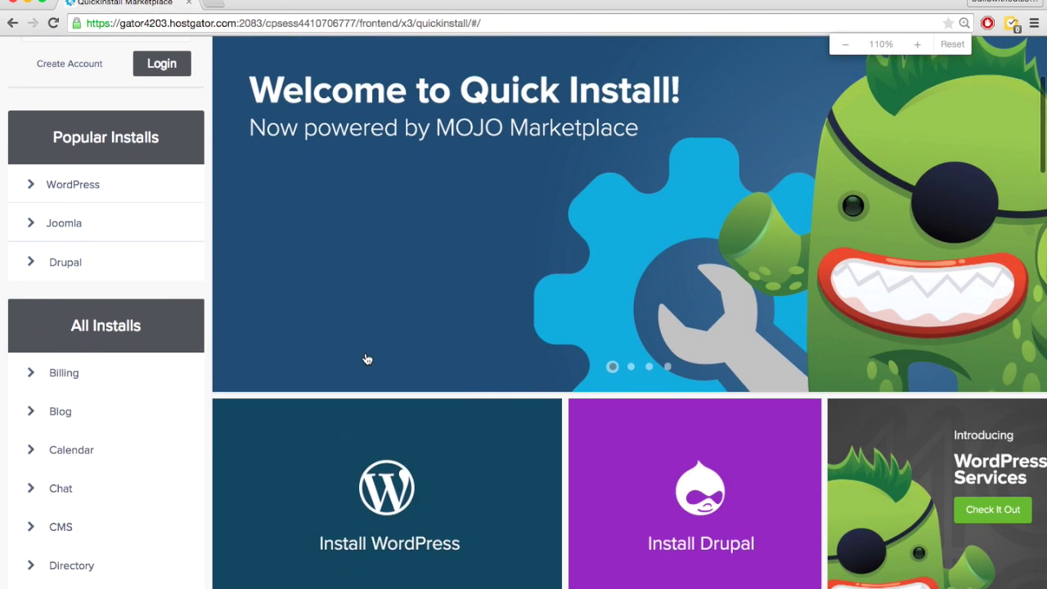
pyautogui.scroll(-1, 366, 358)
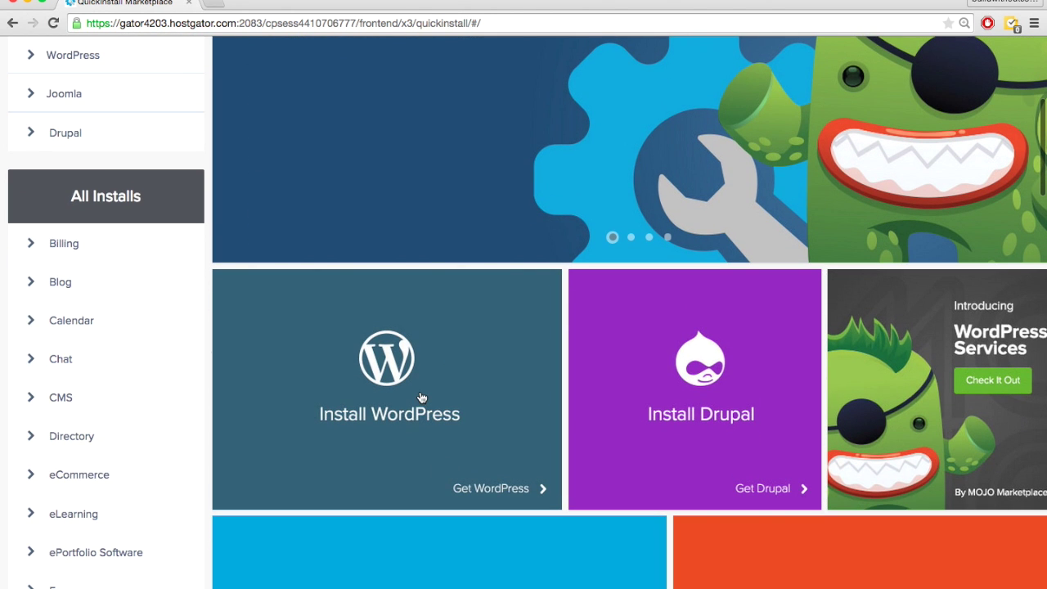
pyautogui.click(422, 398)
pyautogui.scroll(-3, 420, 392)
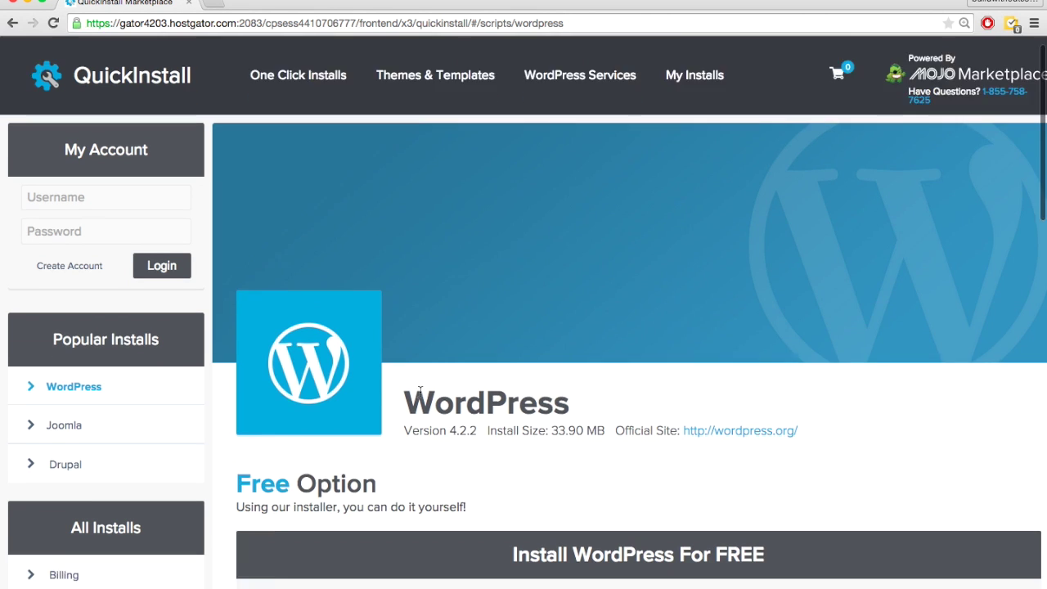
pyautogui.scroll(-4, 420, 392)
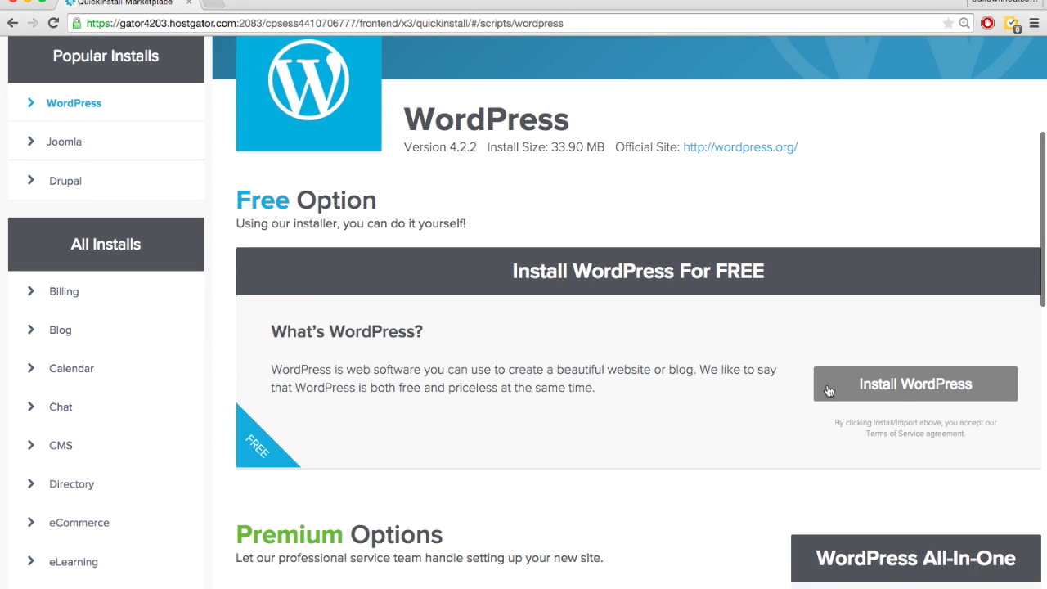
pyautogui.scroll(-6, 637, 414)
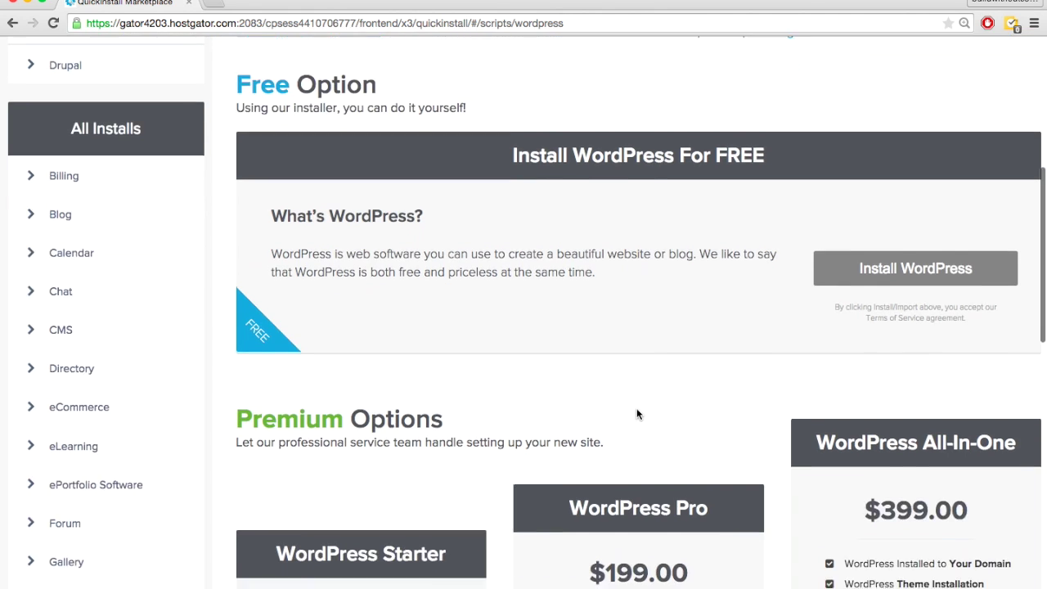
pyautogui.scroll(5, 551, 500)
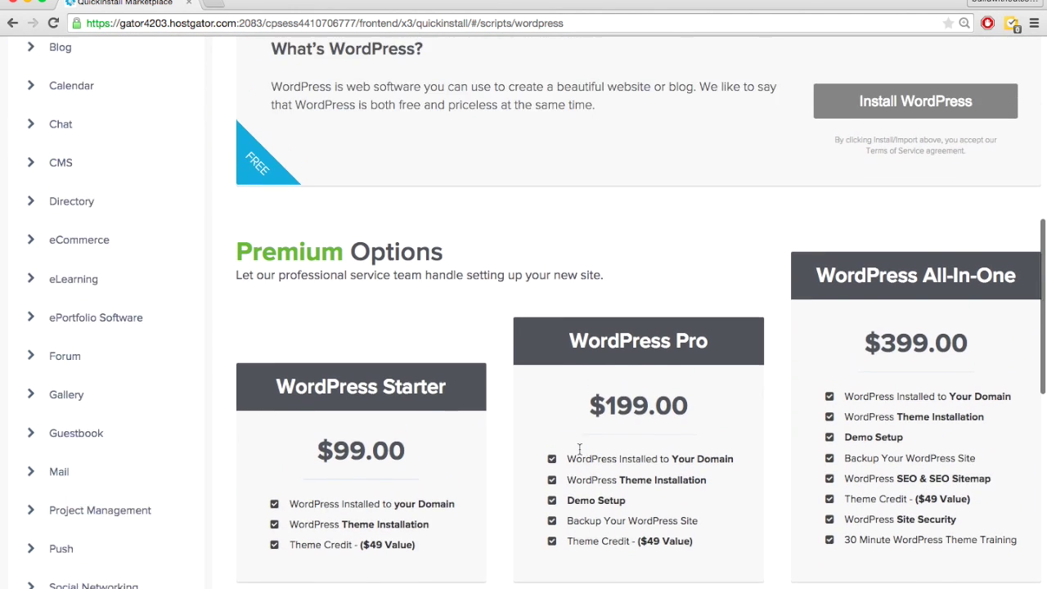
pyautogui.scroll(3, 579, 454)
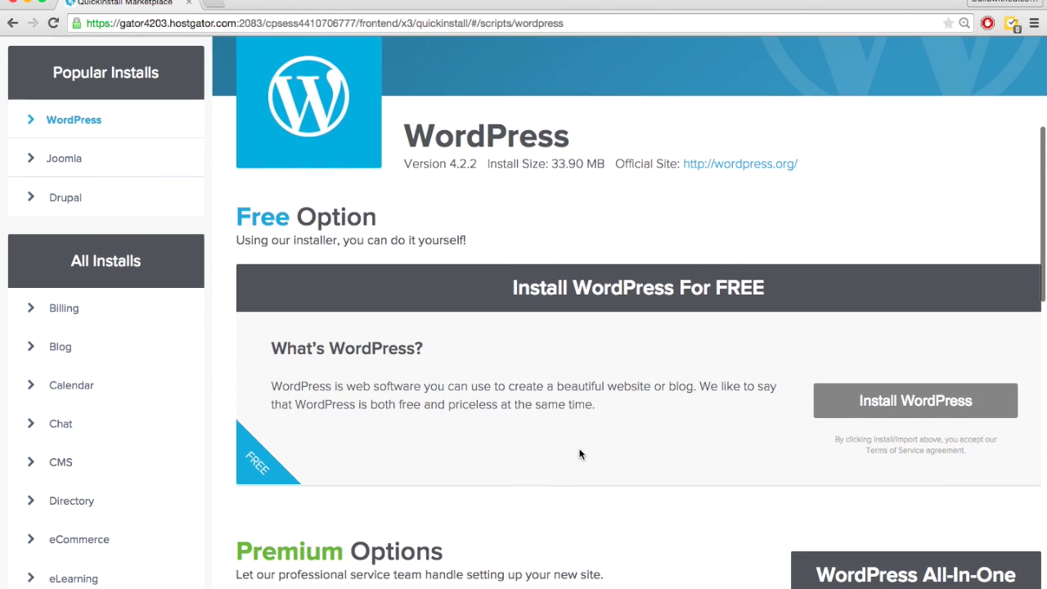
pyautogui.click(903, 405)
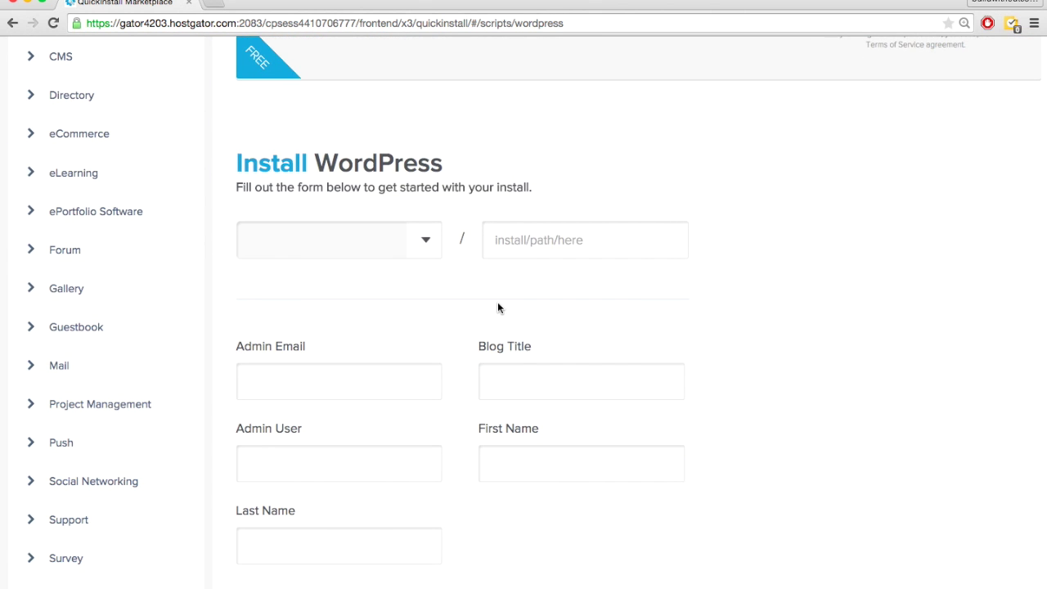
# Select testbusiness.buildwithoutcode.com as the install domain and go to the Admin Email field.
pyautogui.scroll(-1, 436, 307)
pyautogui.scroll(-1, 436, 308)
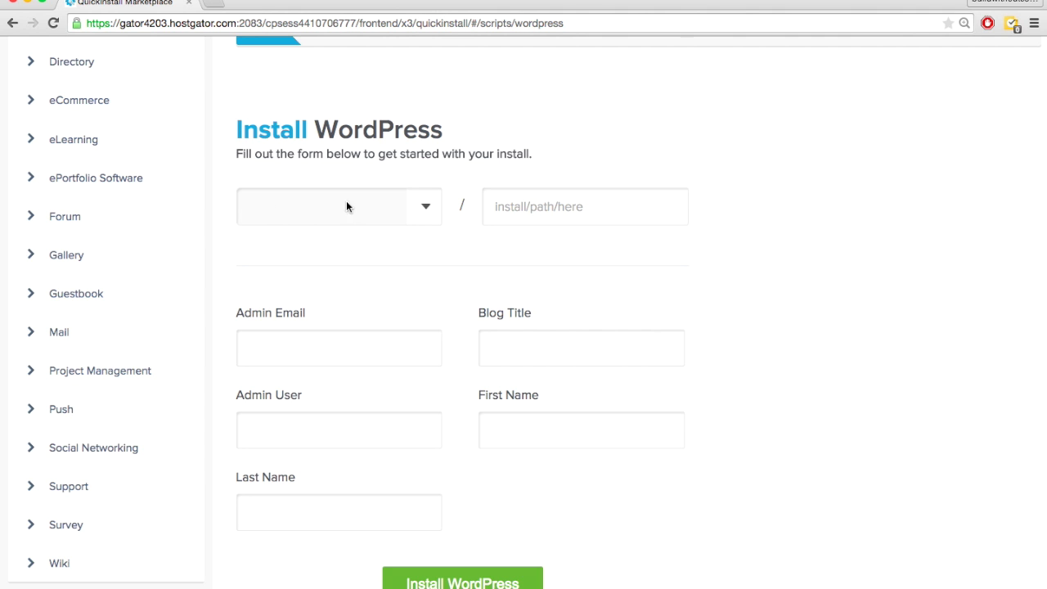
pyautogui.click(425, 210)
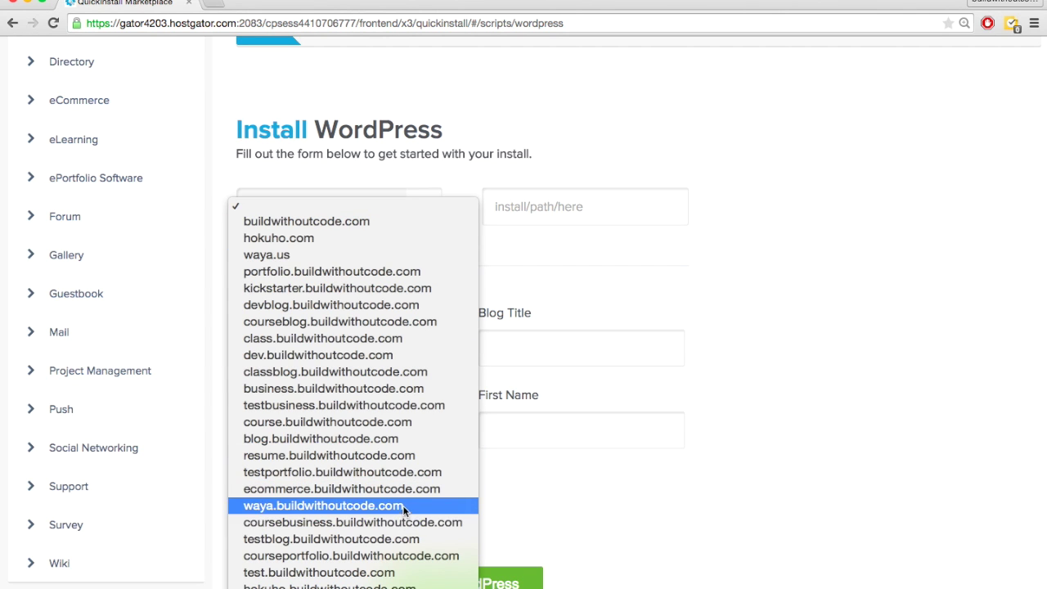
pyautogui.click(395, 405)
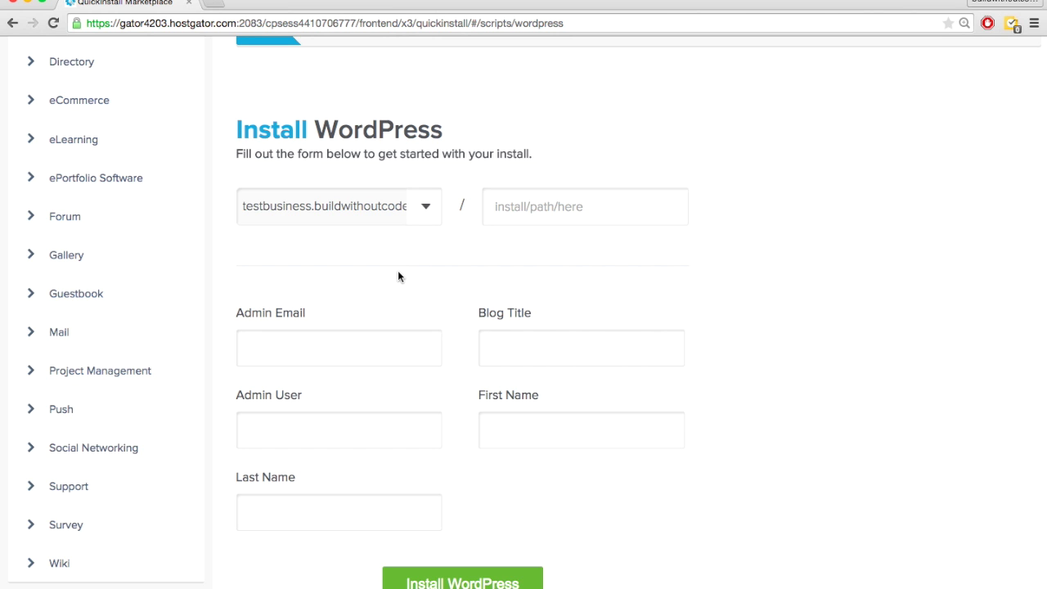
pyautogui.scroll(-1, 391, 298)
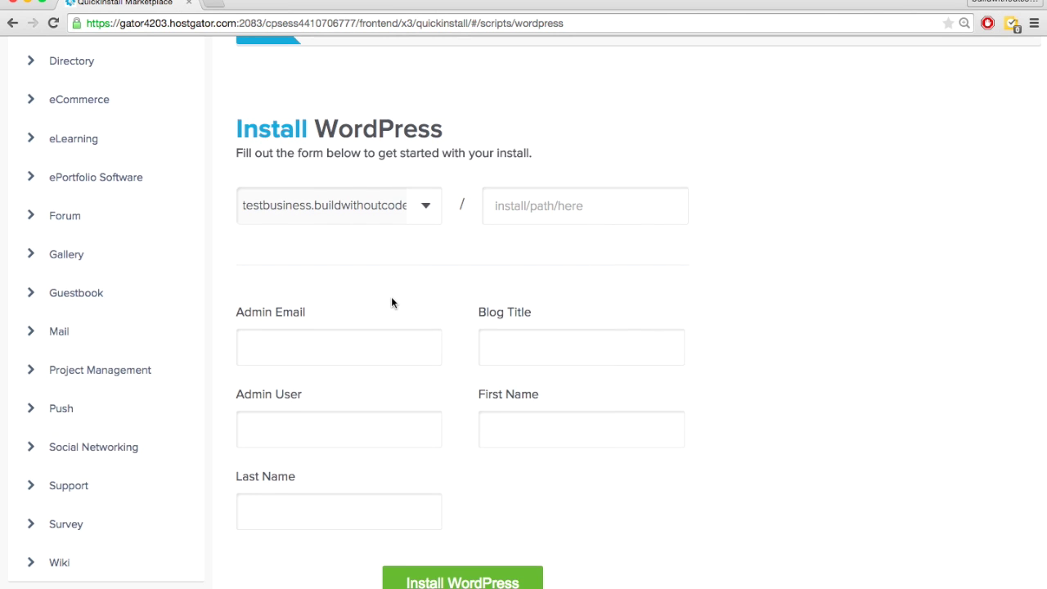
pyautogui.click(342, 344)
# Paste the admin e-mail address and set the blog title to 'Test Business Site'.
pyautogui.press('super+v')
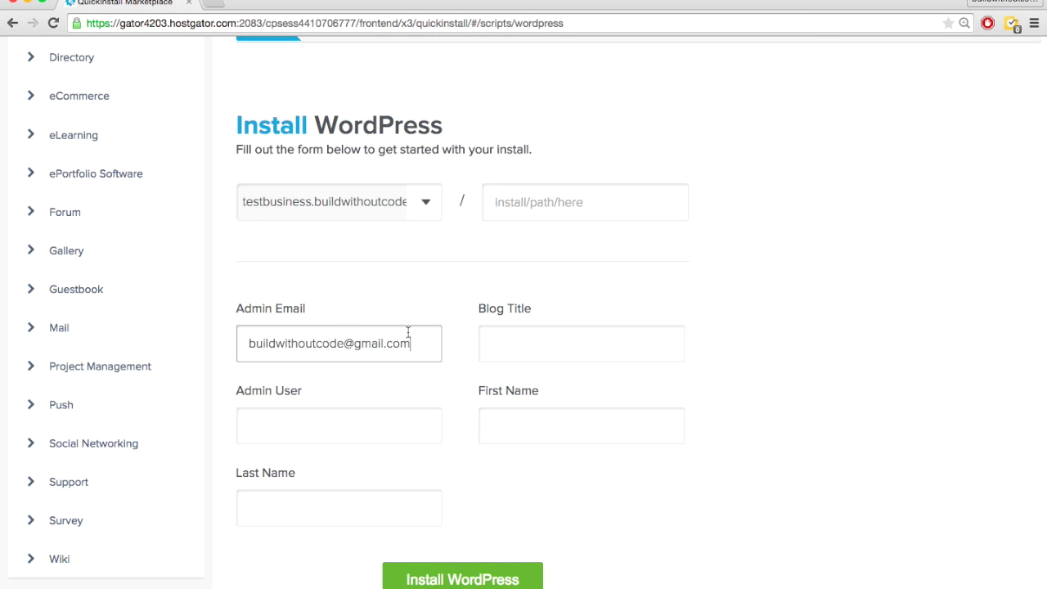
pyautogui.click(518, 344)
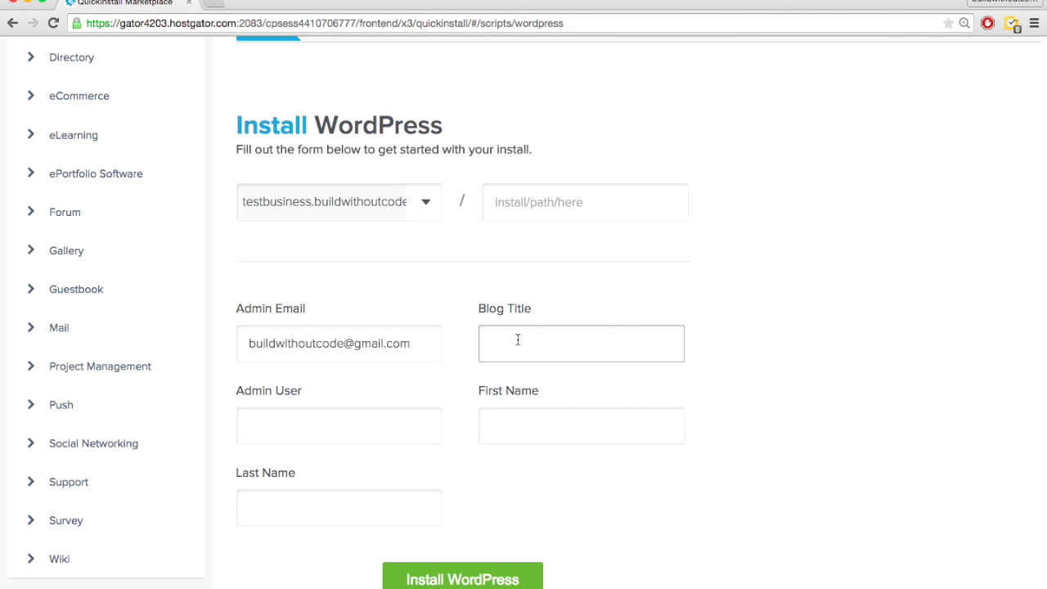
pyautogui.write('Test Business Site')
# Enter the admin username and the admin's first and last name, then install WordPress.
pyautogui.click(355, 418)
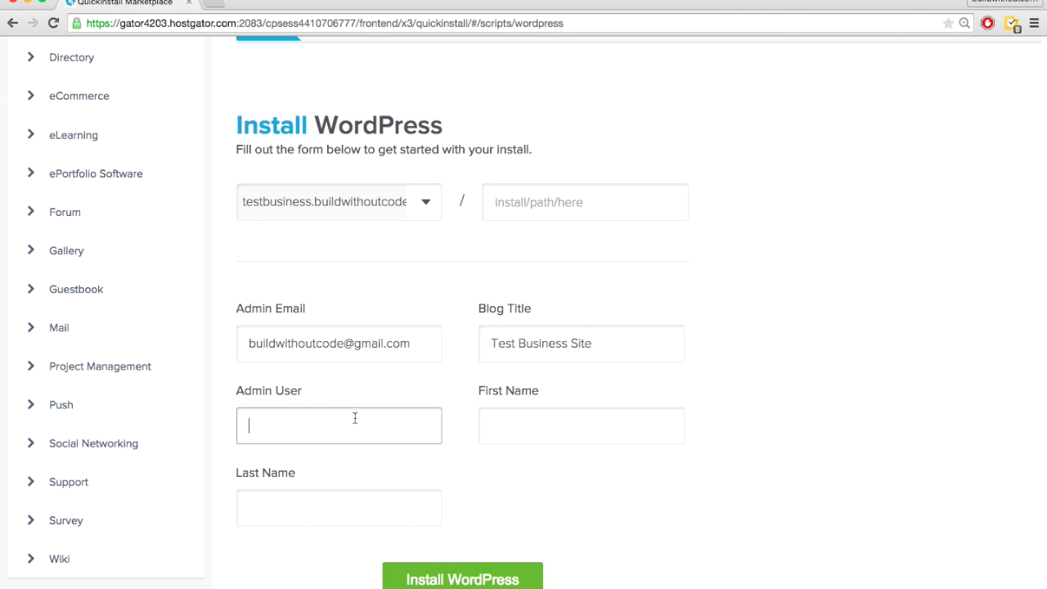
pyautogui.write('hoku')
pyautogui.click(532, 420)
pyautogui.write('Hoku')
pyautogui.press('Tab')
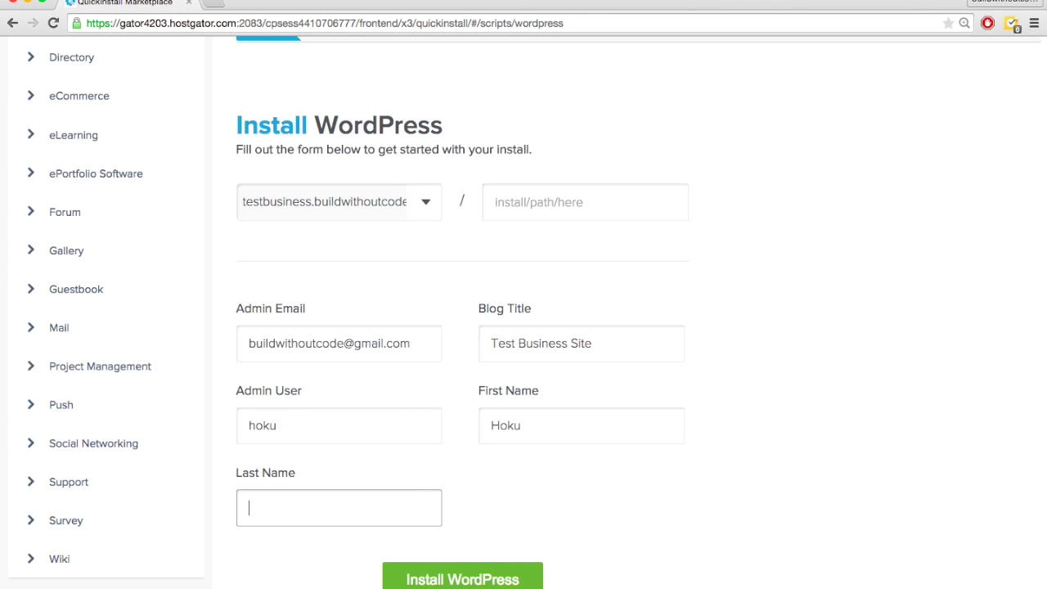
pyautogui.write('Ho')
pyautogui.click(489, 580)
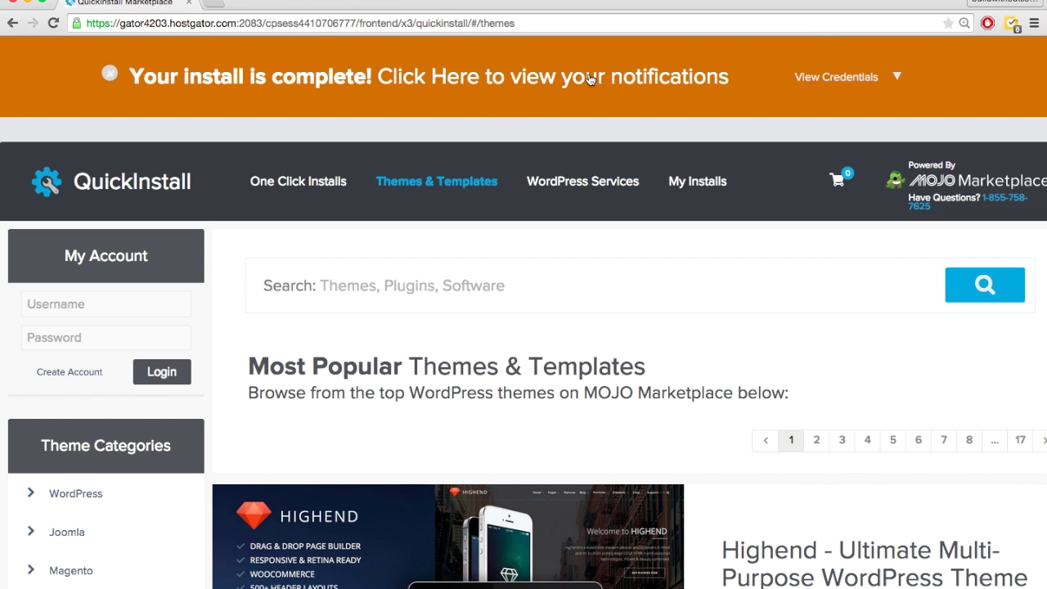
# Reveal the install credentials and open the Admin Area URL in a new tab.
pyautogui.click(853, 86)
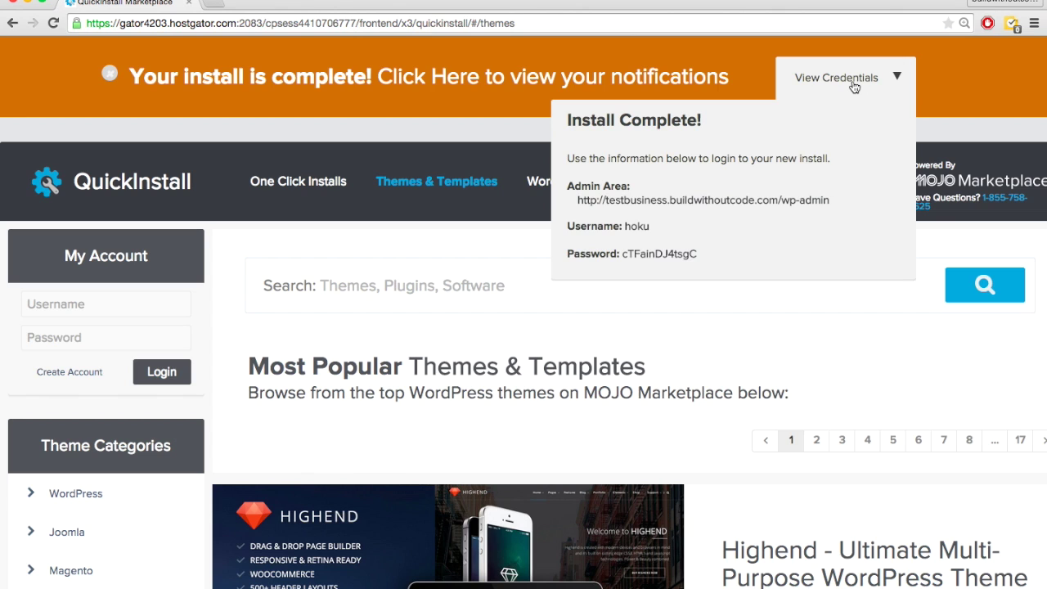
pyautogui.click(699, 204)
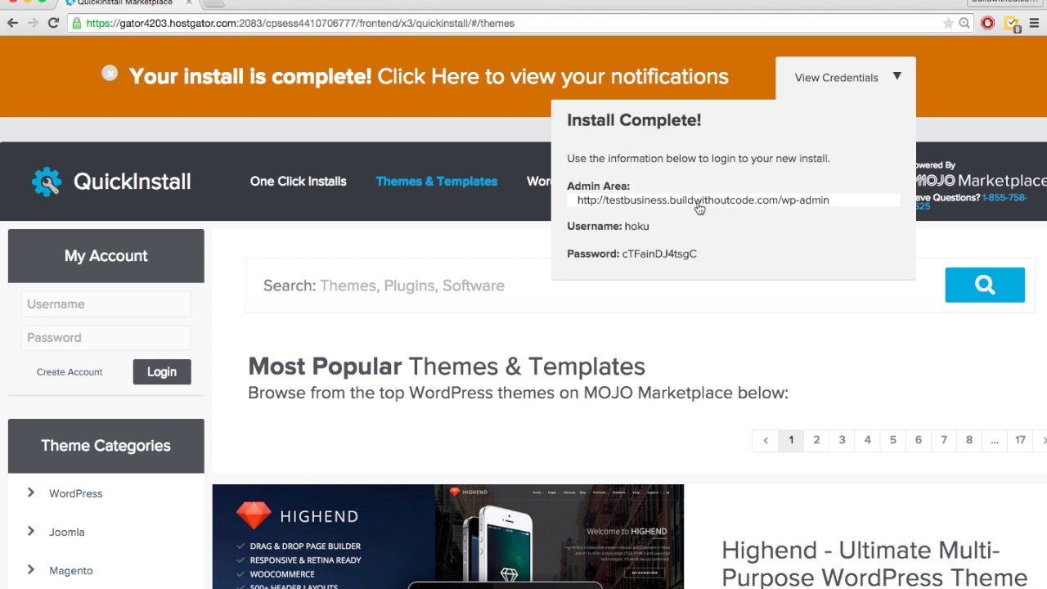
pyautogui.click(699, 205)
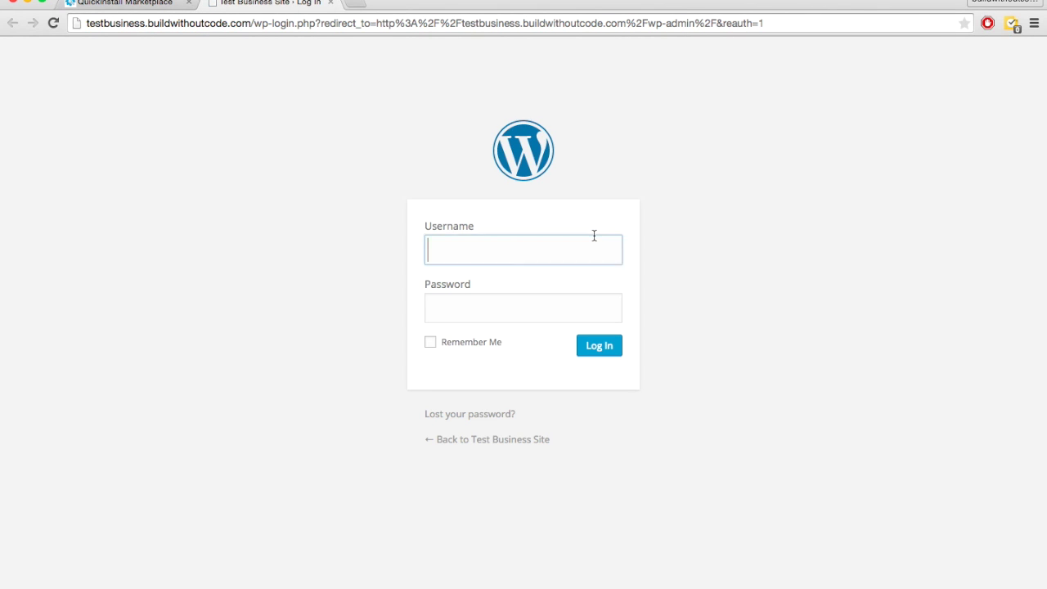
# Zoom in on the login page and paste the new admin username from the credentials tab.
pyautogui.press('super+plus')
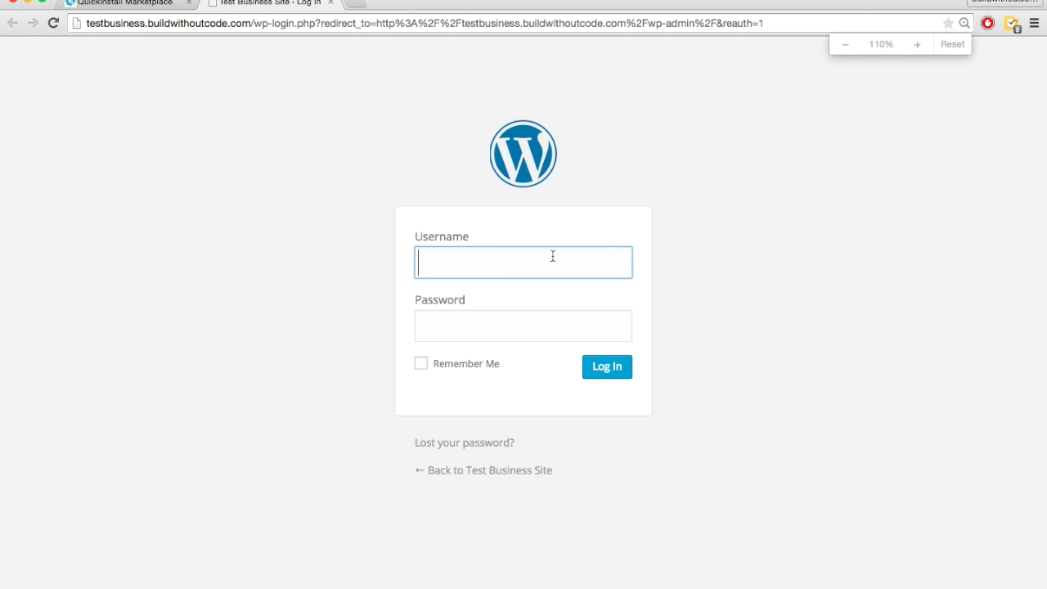
pyautogui.click(360, 292)
pyautogui.click(416, 263)
pyautogui.click(377, 292)
pyautogui.press('super+alt+Left')
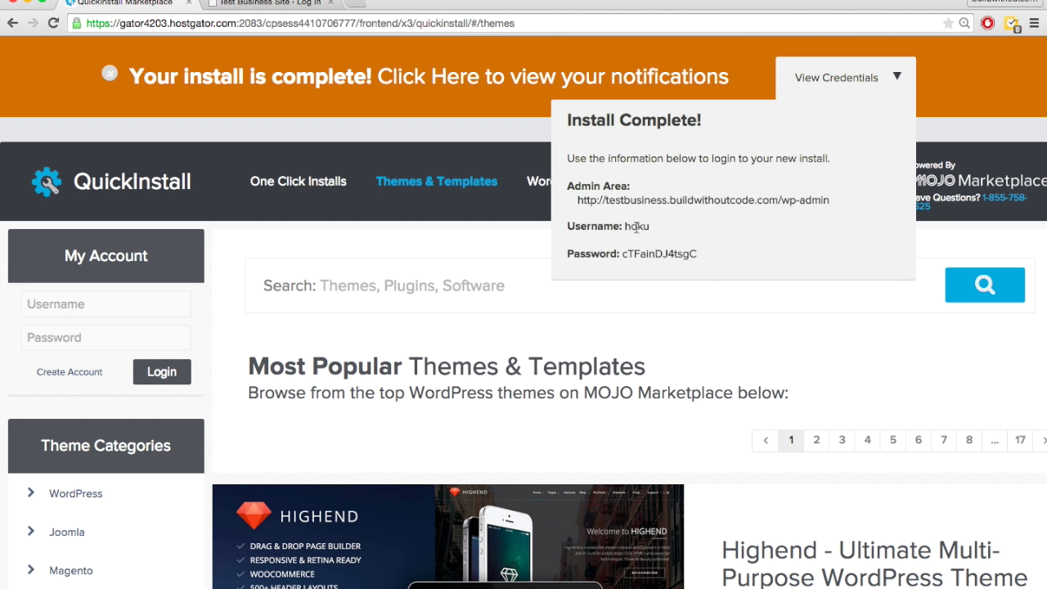
pyautogui.doubleClick(636, 228)
pyautogui.press('super+c')
pyautogui.press('super+alt+Right')
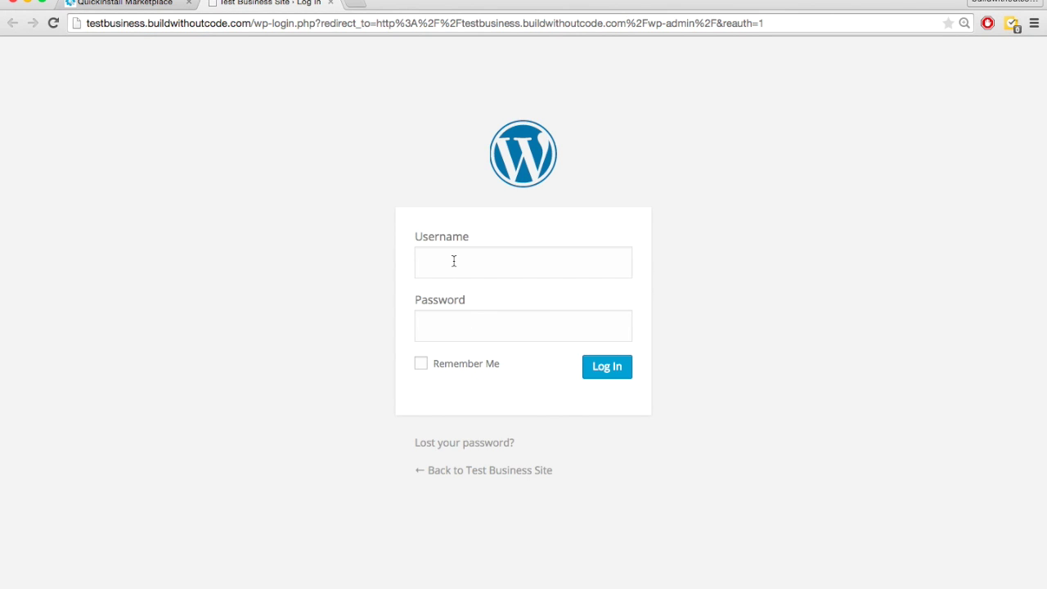
pyautogui.click(451, 259)
pyautogui.press('super+v')
# Copy the generated password from the credentials tab into the login form's password field.
pyautogui.press('super+alt+Left')
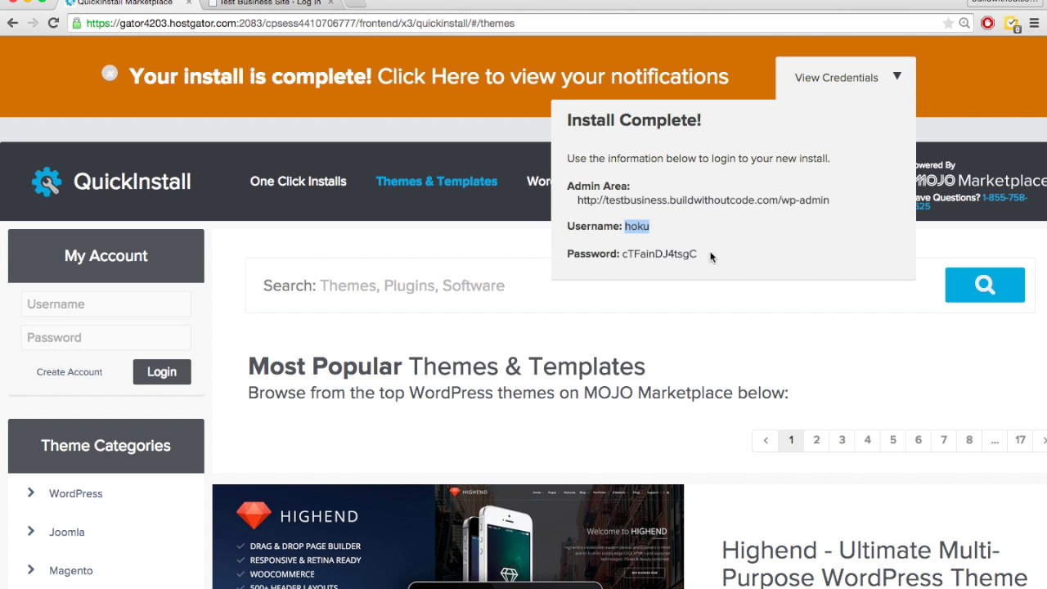
pyautogui.doubleClick(655, 255)
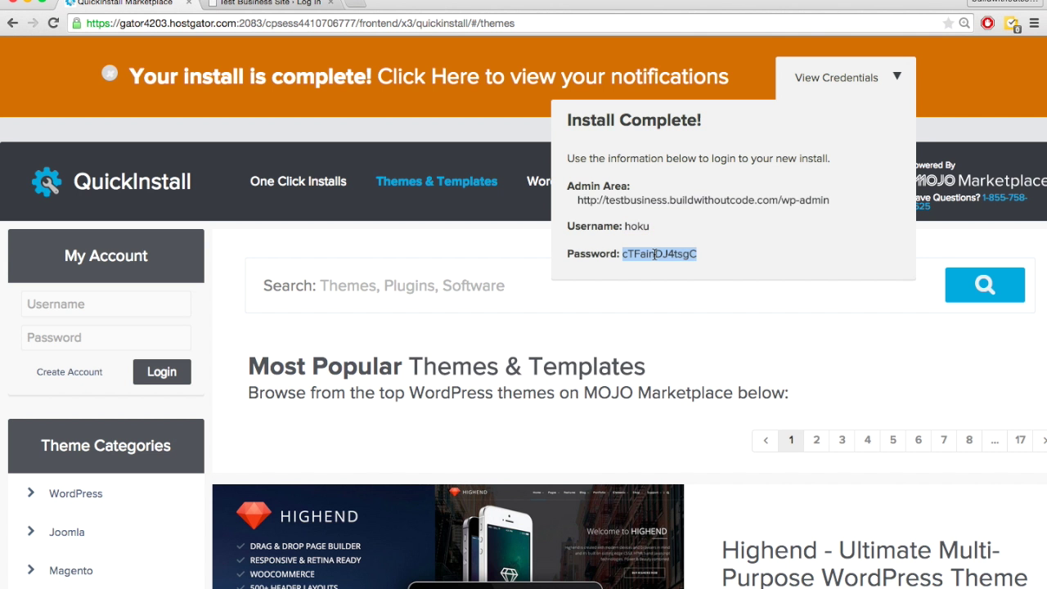
pyautogui.press('super+c')
pyautogui.press('super+alt+Right')
pyautogui.click(486, 318)
pyautogui.press('super+v')
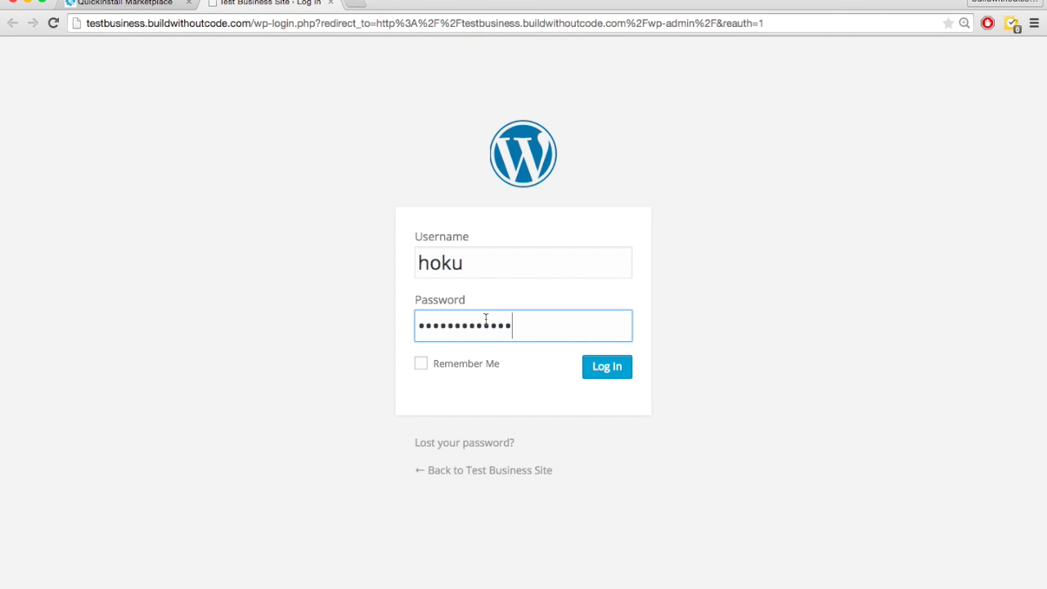
# Check Remember Me and log in to the new WordPress site.
pyautogui.press('super+alt+Left')
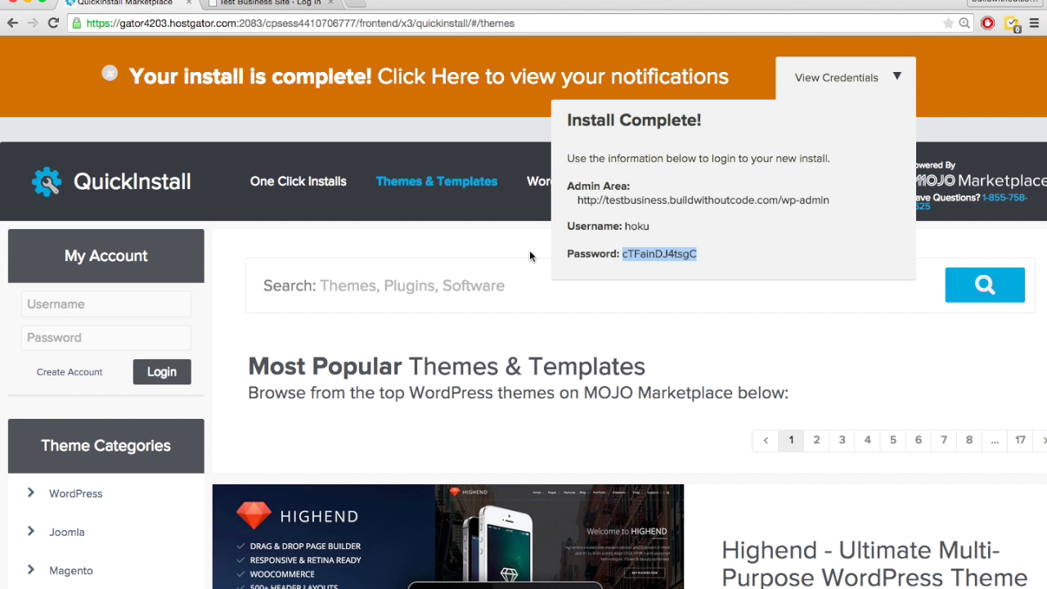
pyautogui.click(623, 245)
pyautogui.hotkey('ctrl', 'Tab')
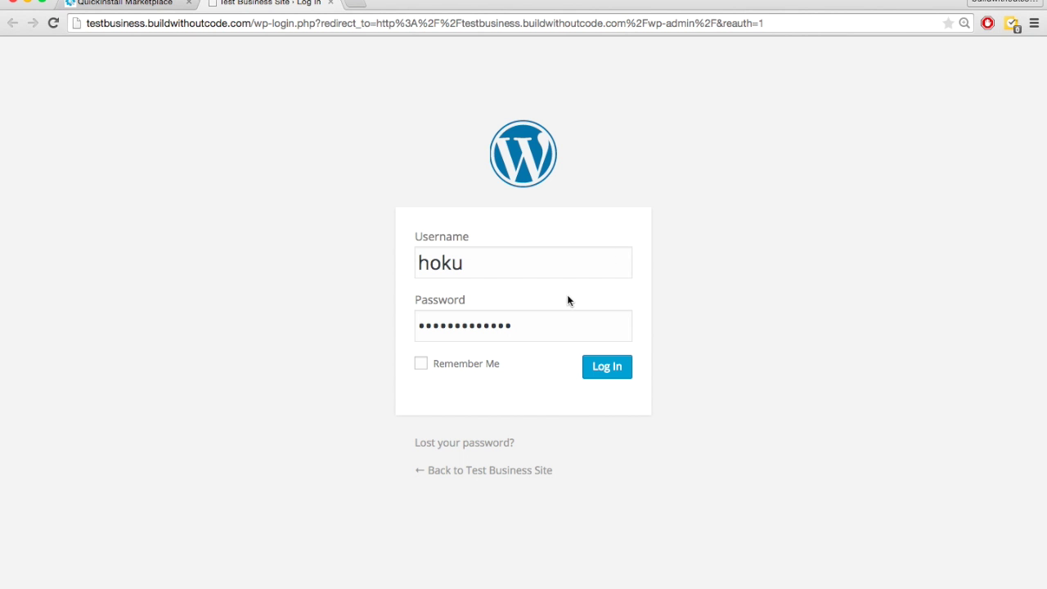
pyautogui.click(422, 365)
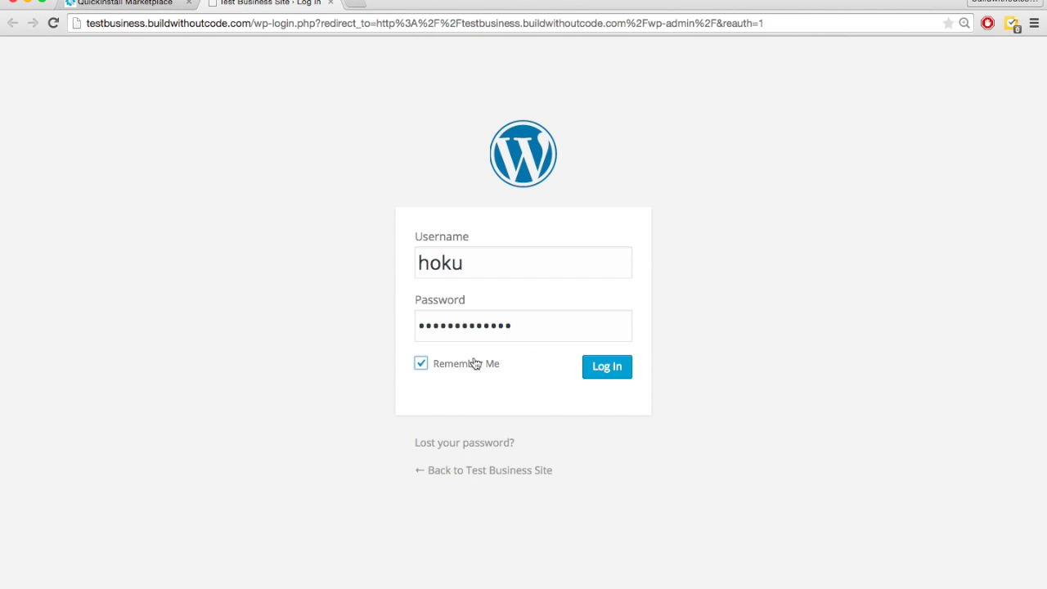
pyautogui.click(624, 370)
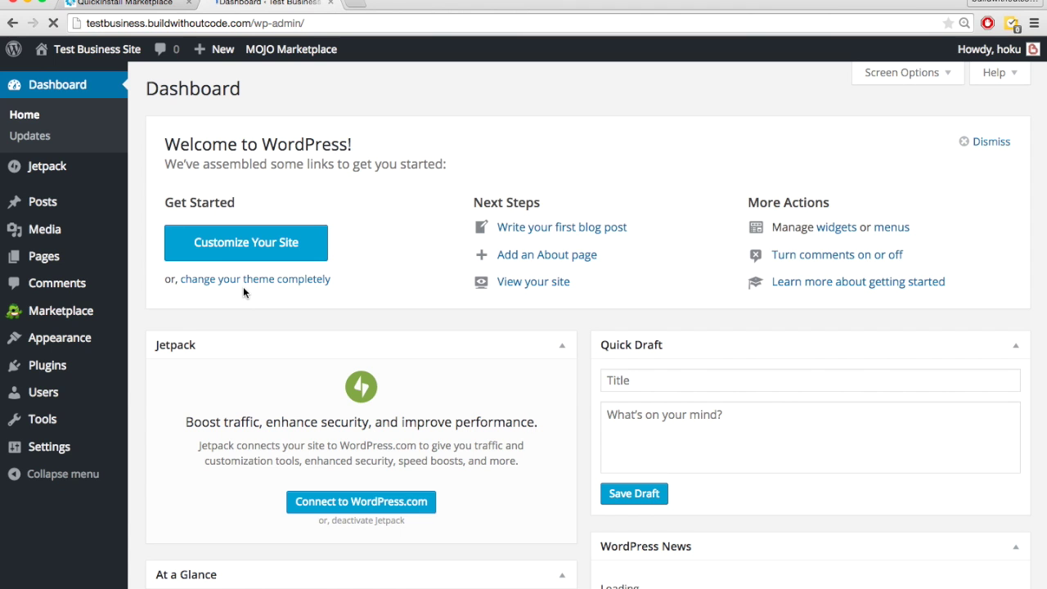
# Zoom the Test Business Site dashboard to 125% and scroll to look it over.
pyautogui.press('super+equal')
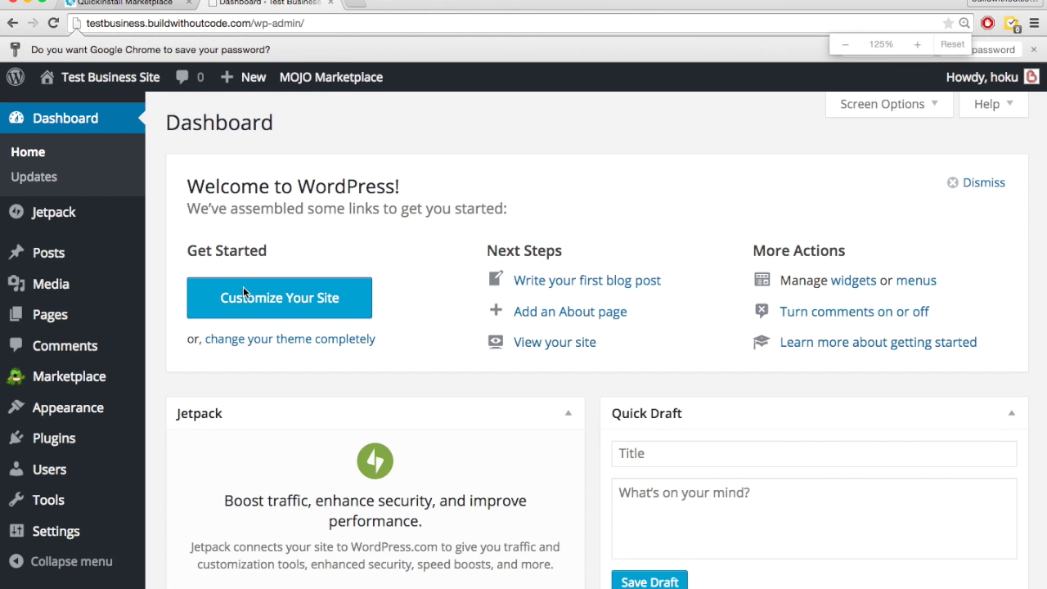
pyautogui.scroll(-1, 182, 230)
pyautogui.scroll(1, 186, 180)
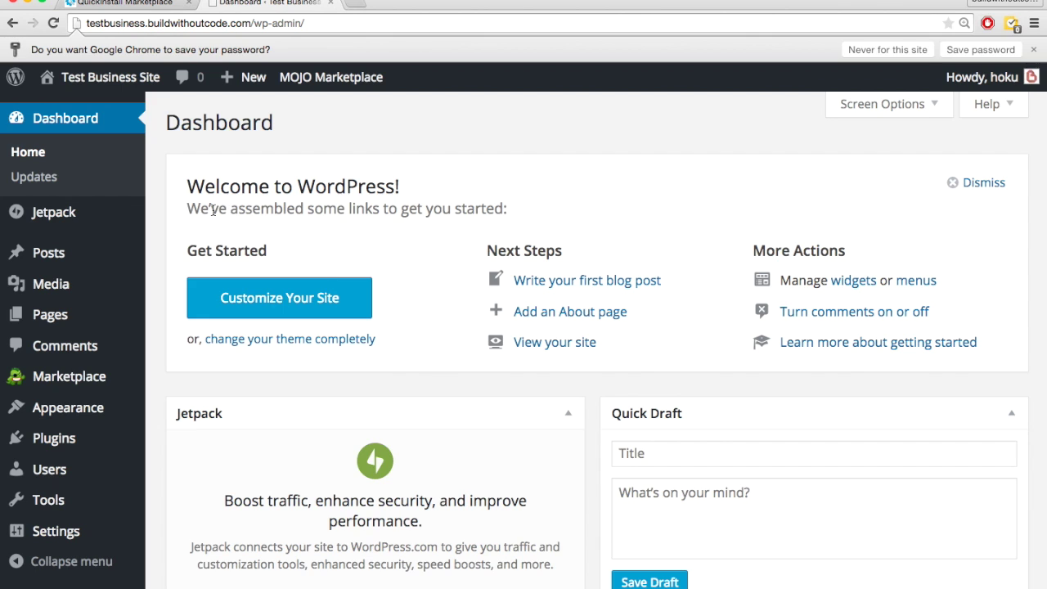